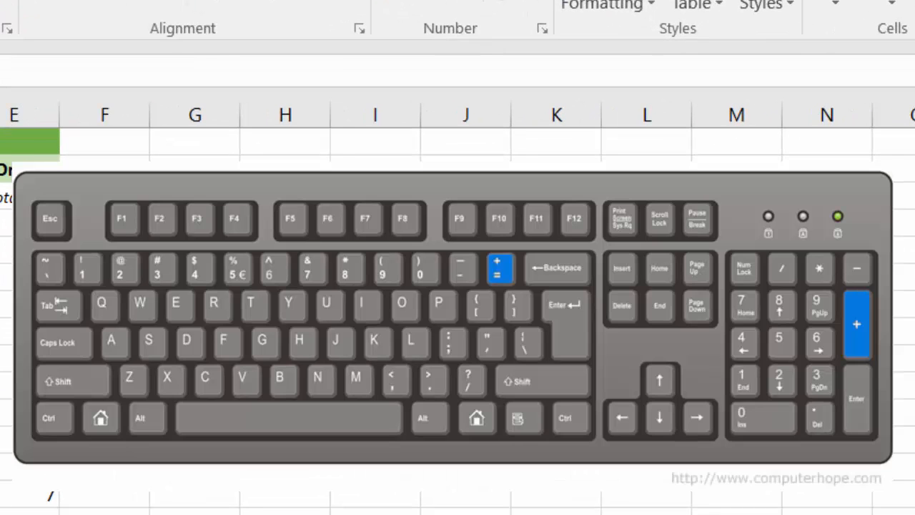
Enter the arithmetic operators +, -, / and * in consecutive cells G4 to J4.
click(195, 223)
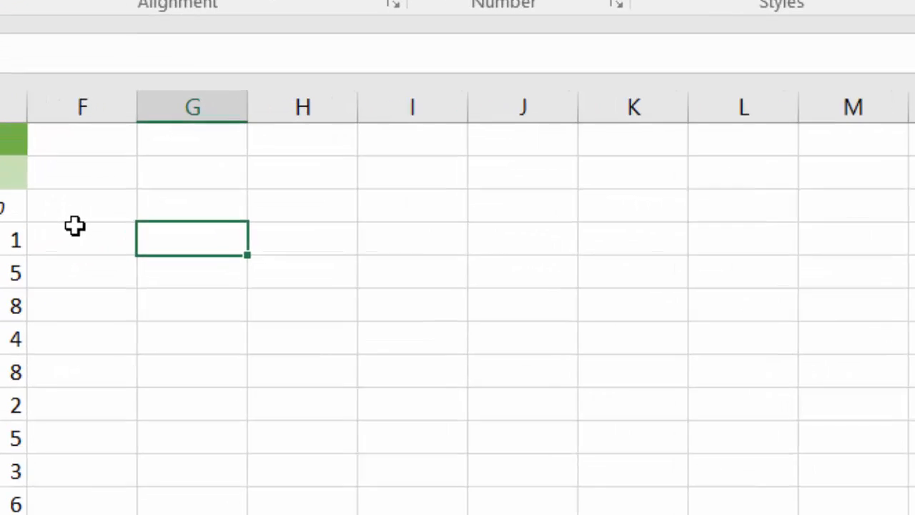
text(+)
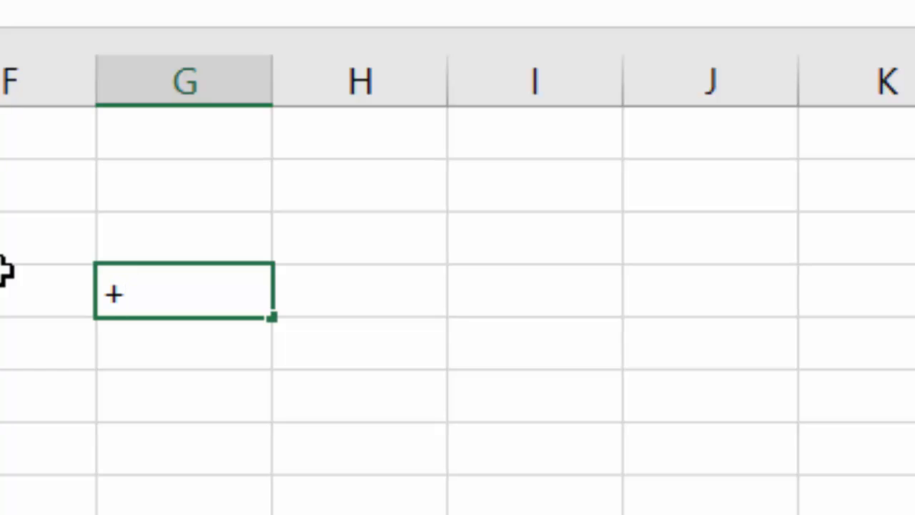
key(Tab)
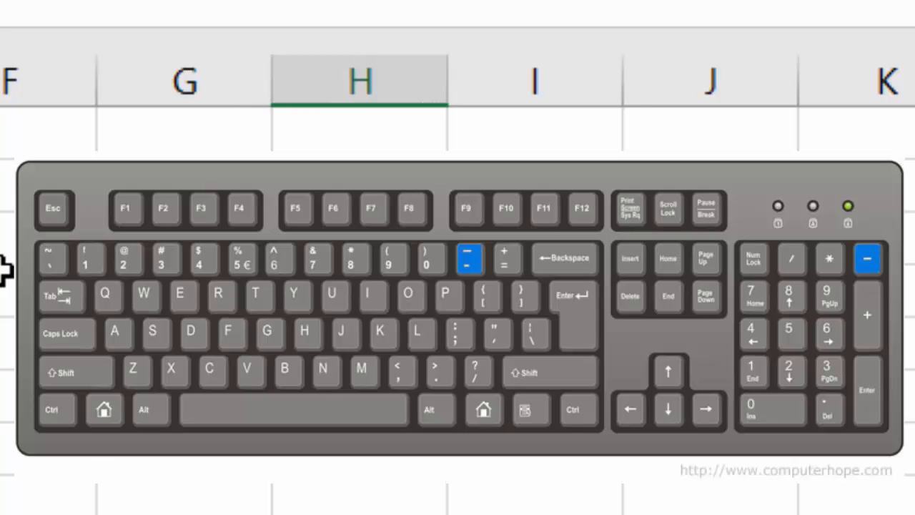
text(-)
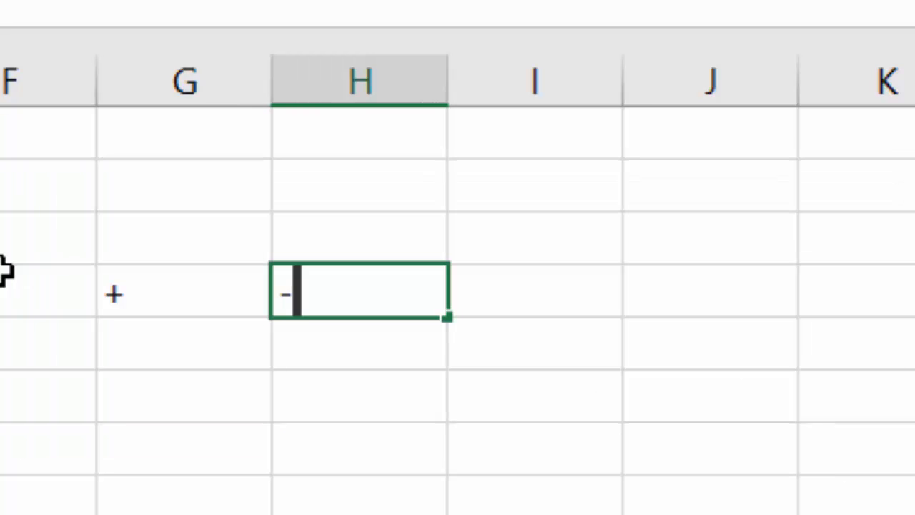
key(Tab)
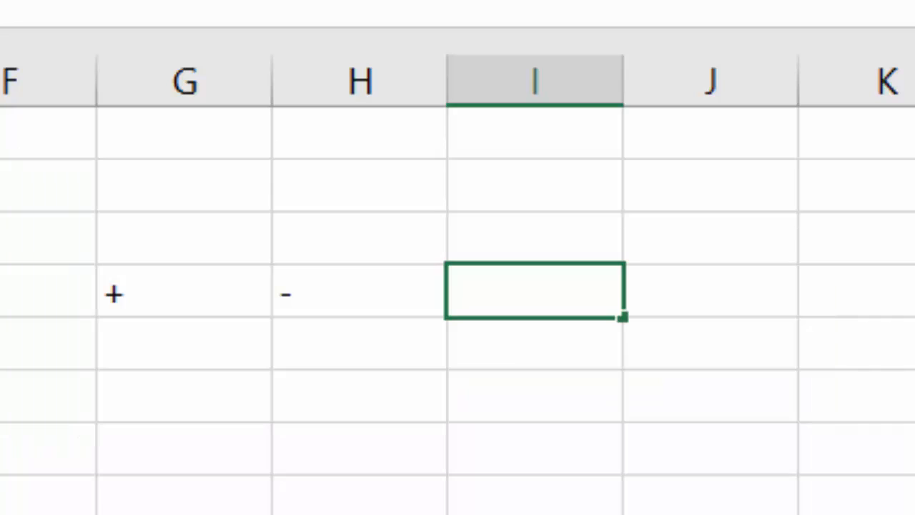
text(/)
key(Tab)
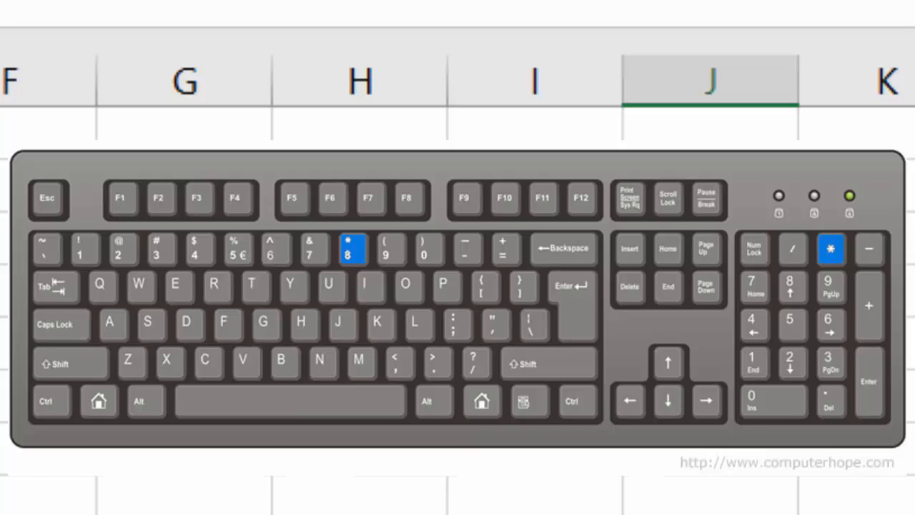
text(*)
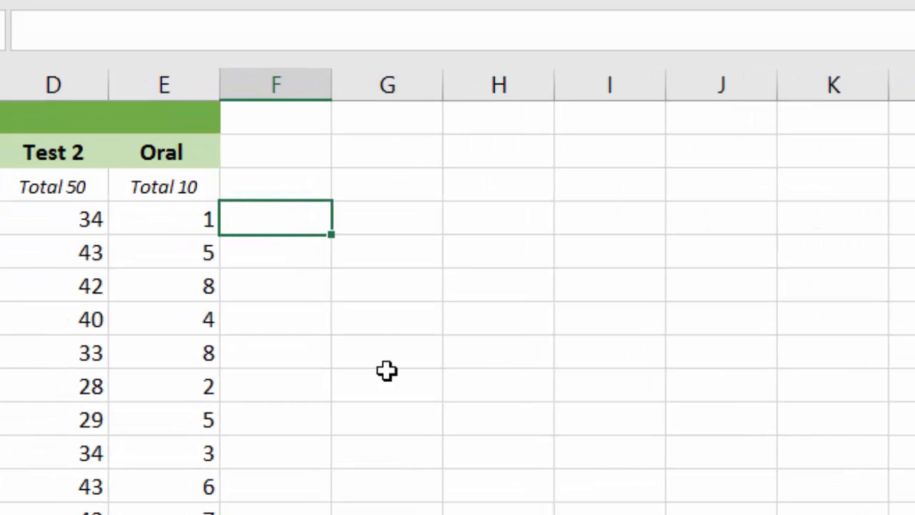
Enter the formula =(E4*5)+(D4)+(C4) in cell F4 to total the first student's weighted marks.
text(=)
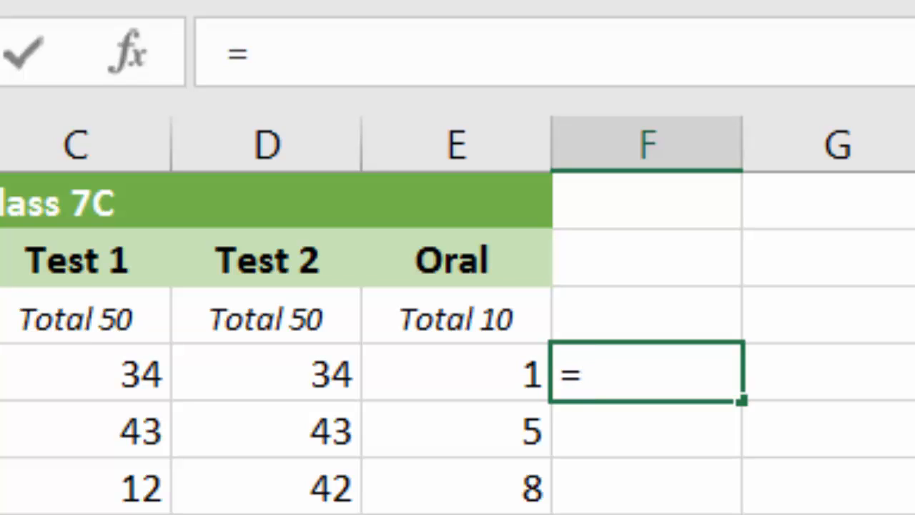
text(()
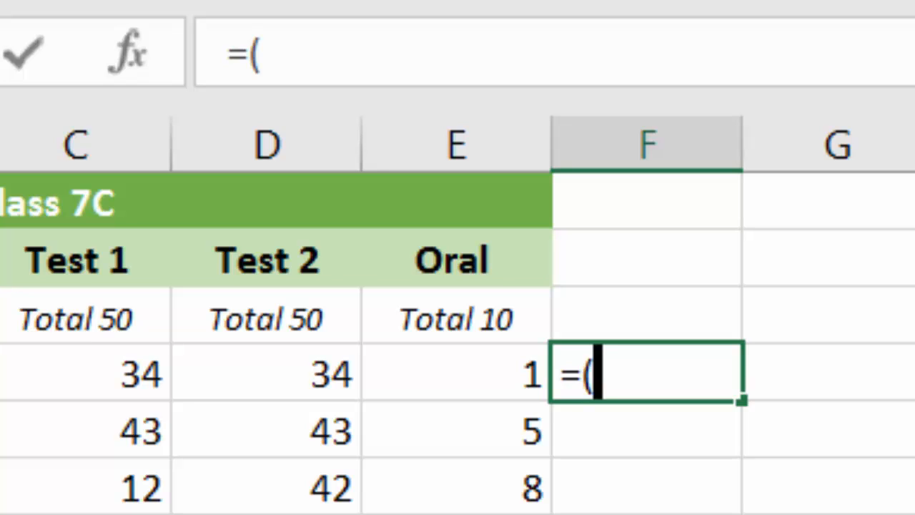
text(E)
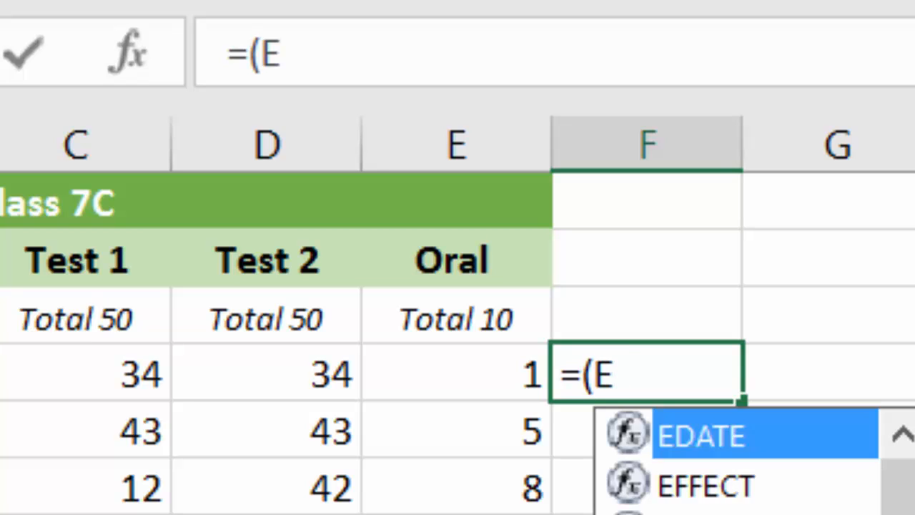
text(4)
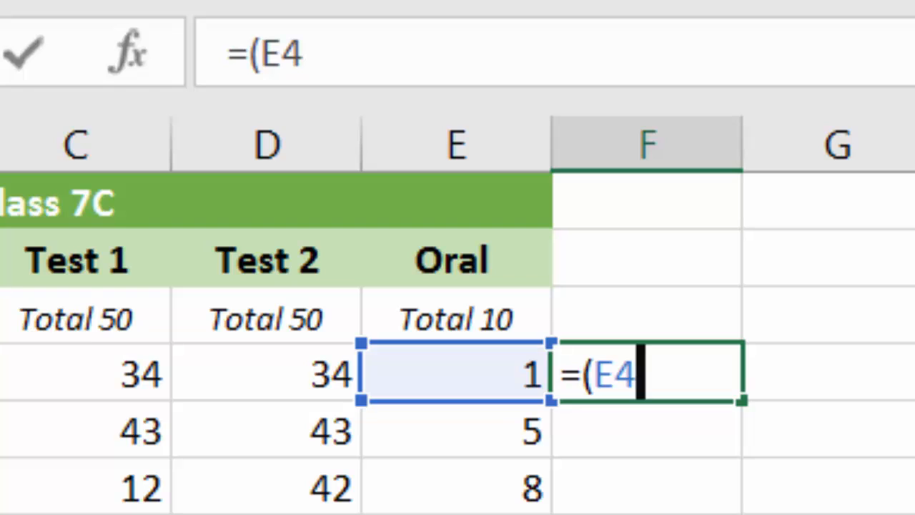
text(*5))
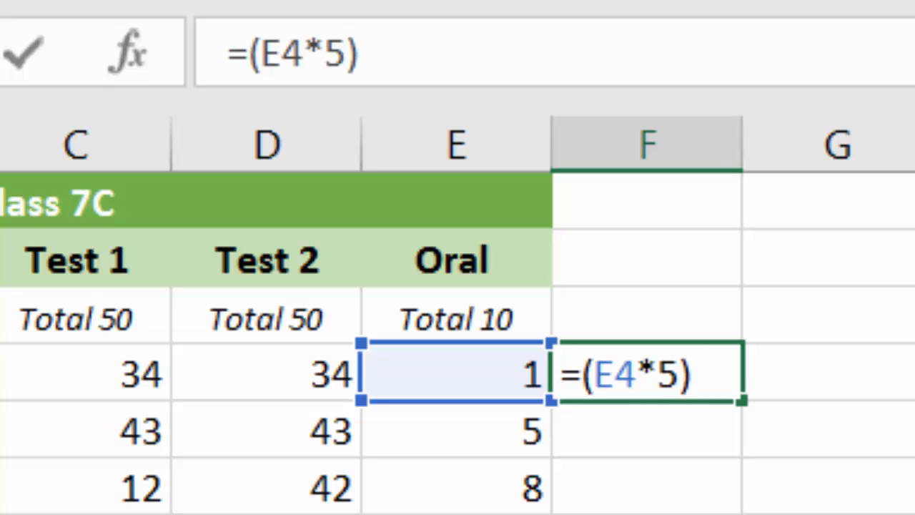
text(+)
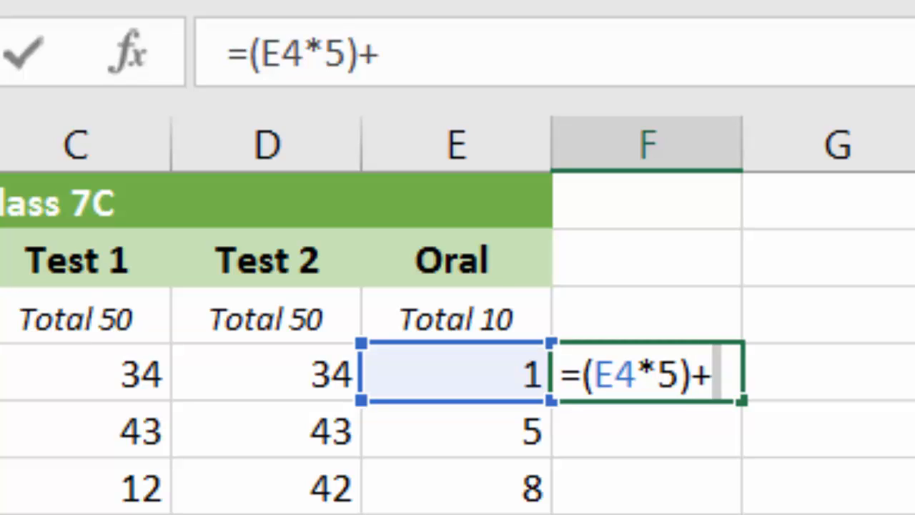
text(()
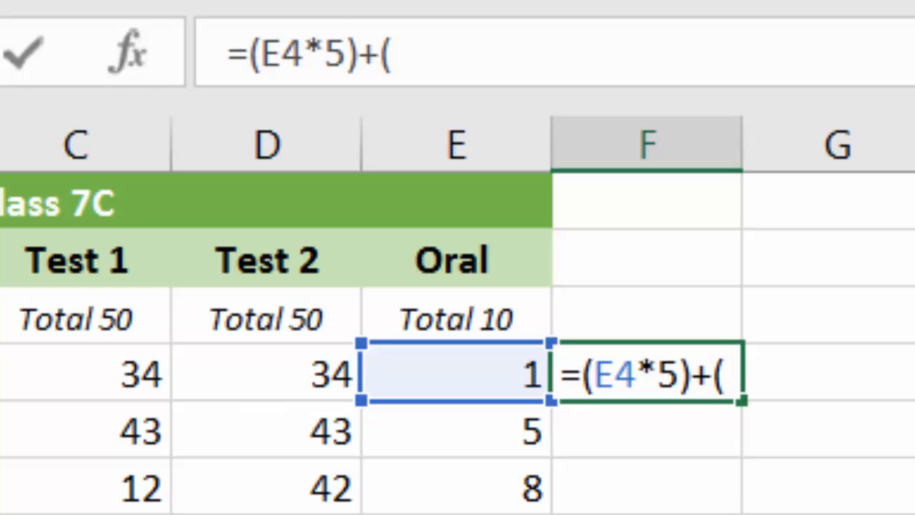
text(D)
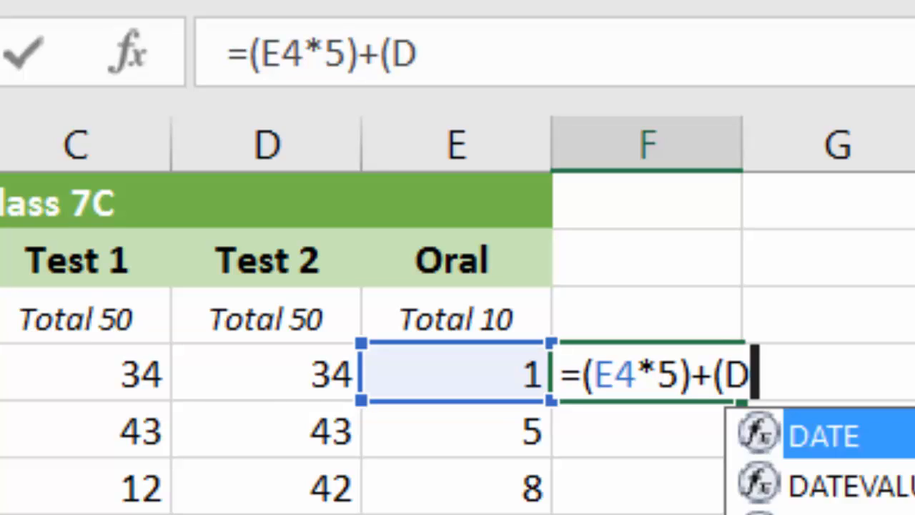
text(4)
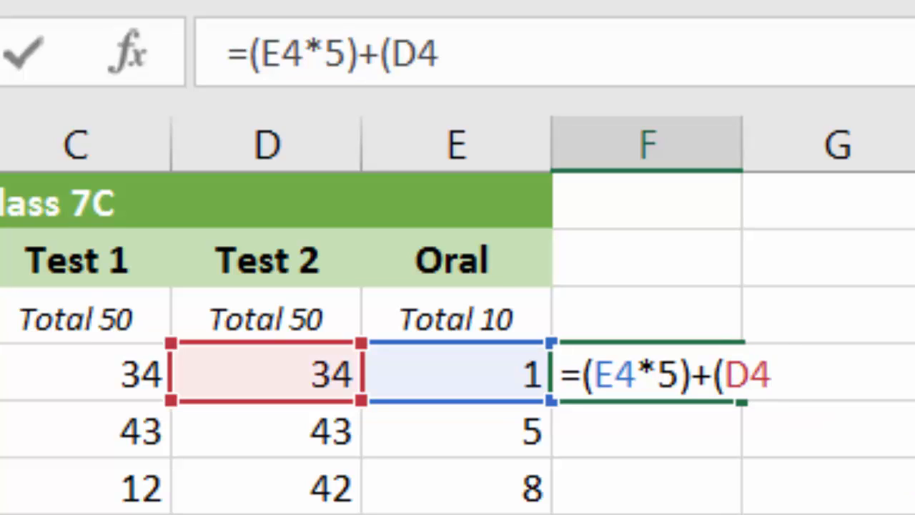
text()+)
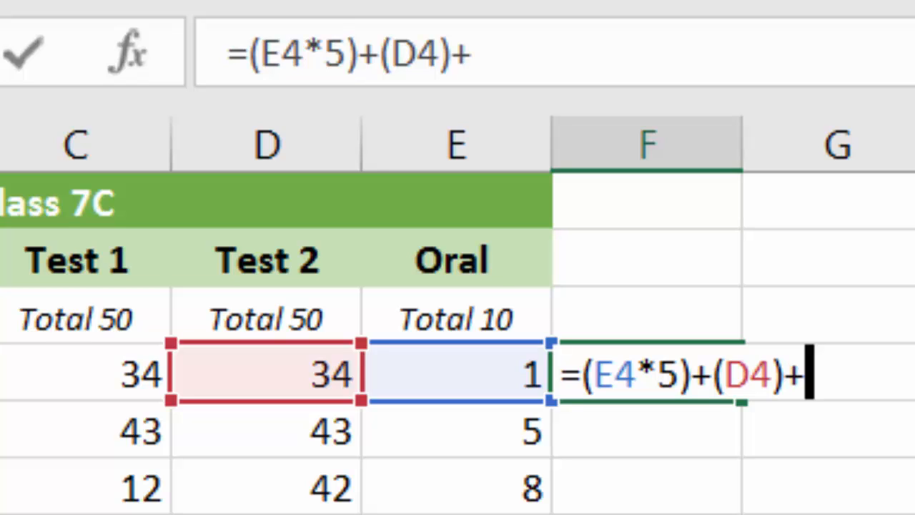
text(()
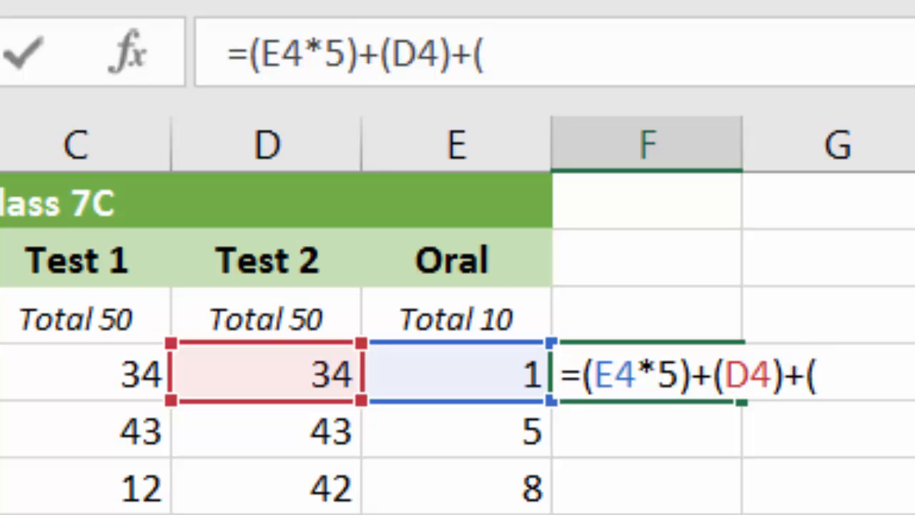
text(C4)
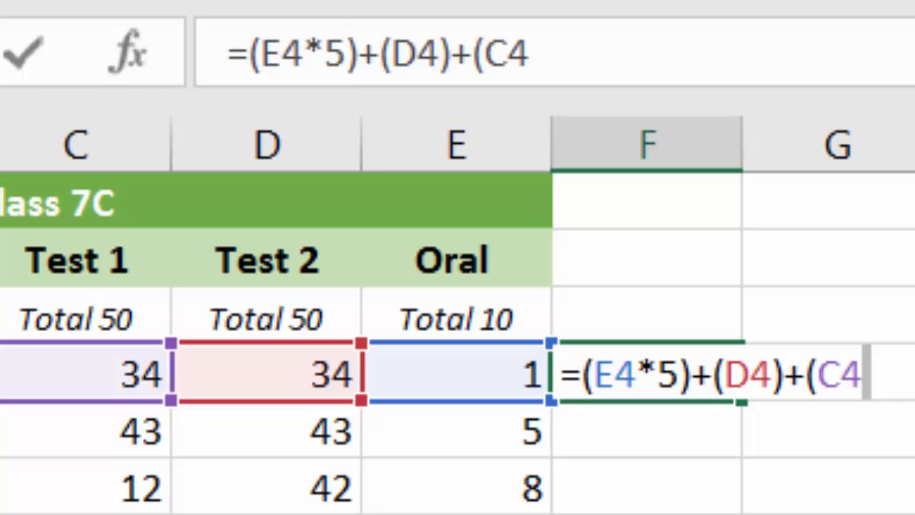
text())
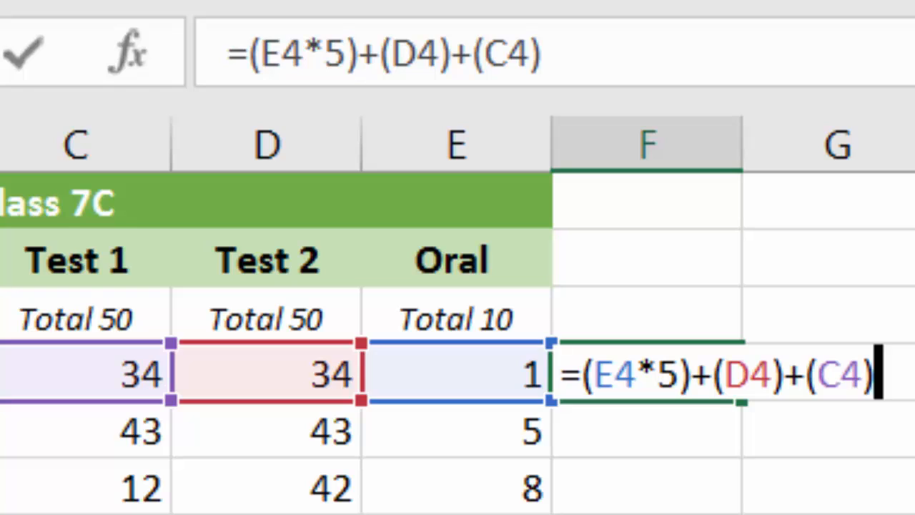
key(Return)
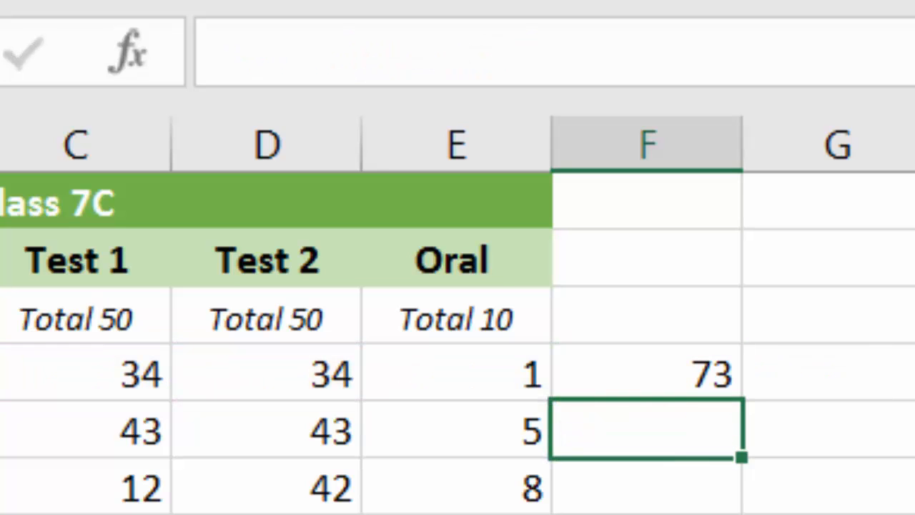
Fill the F4 total formula down to F18 and check the copied formulas in F5 to F7.
click(660, 371)
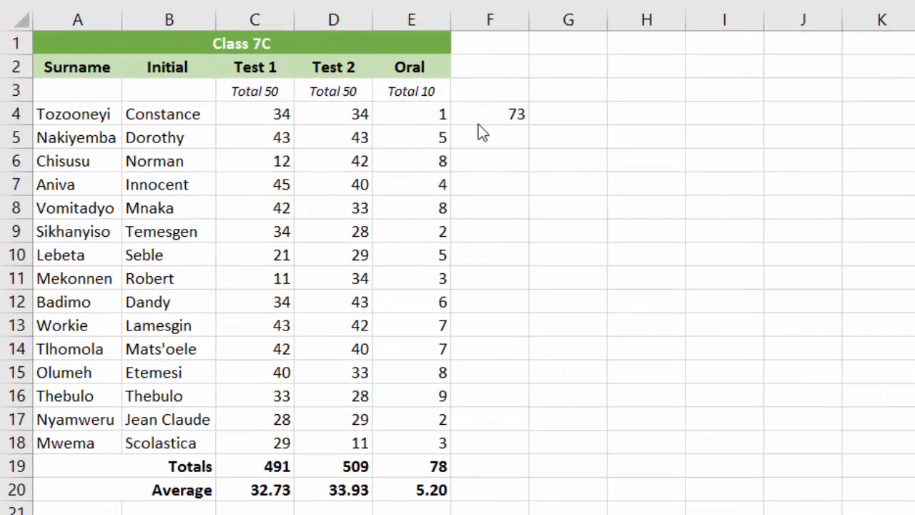
click(489, 109)
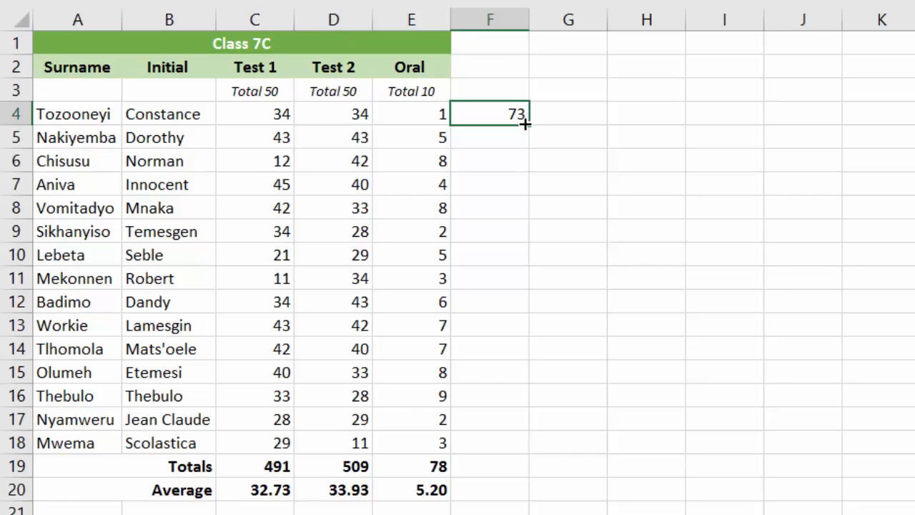
drag(527, 123, 510, 446)
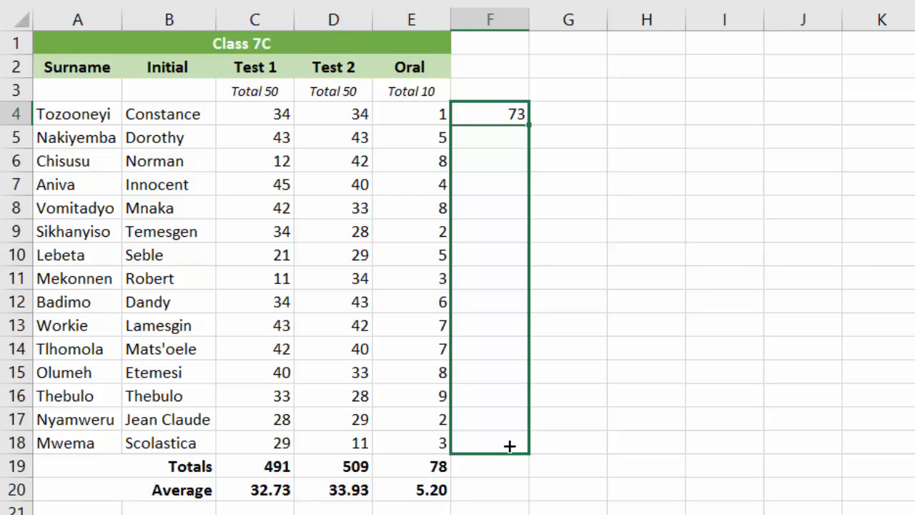
drag(509, 446, 505, 444)
click(651, 395)
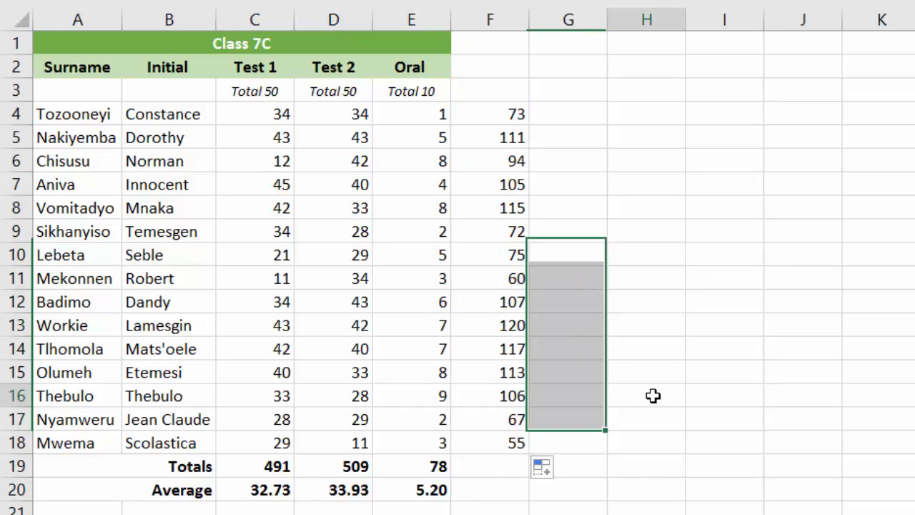
click(511, 139)
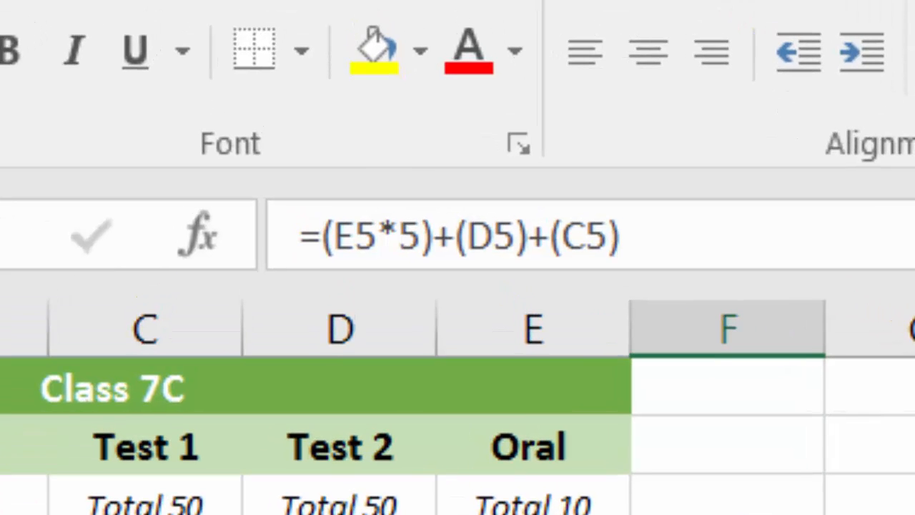
key(Down)
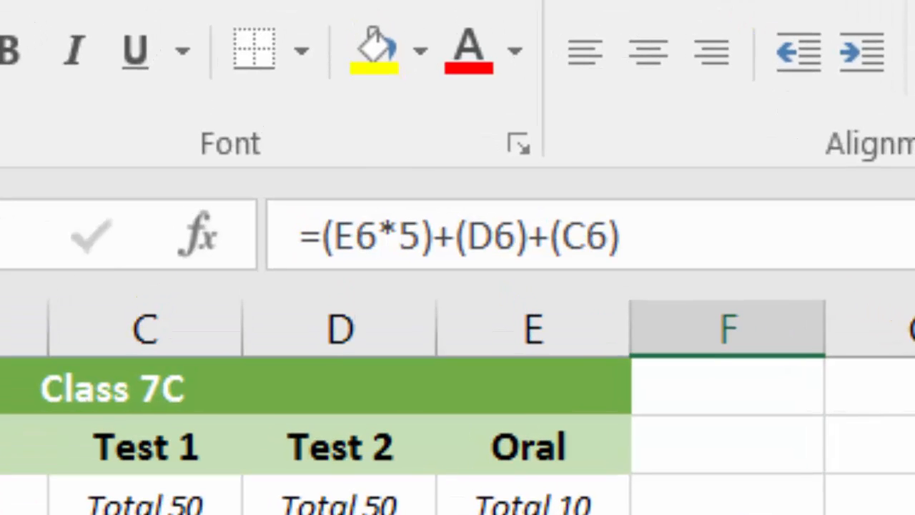
key(Down)
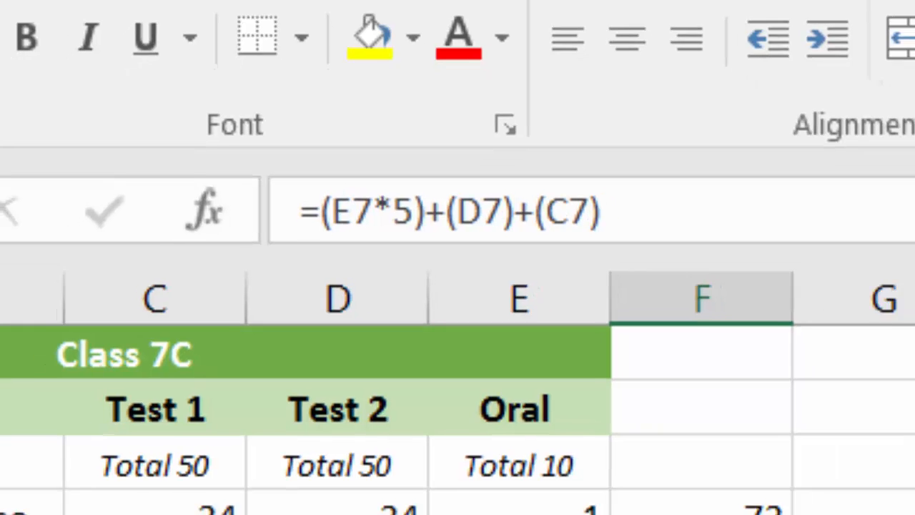
click(638, 265)
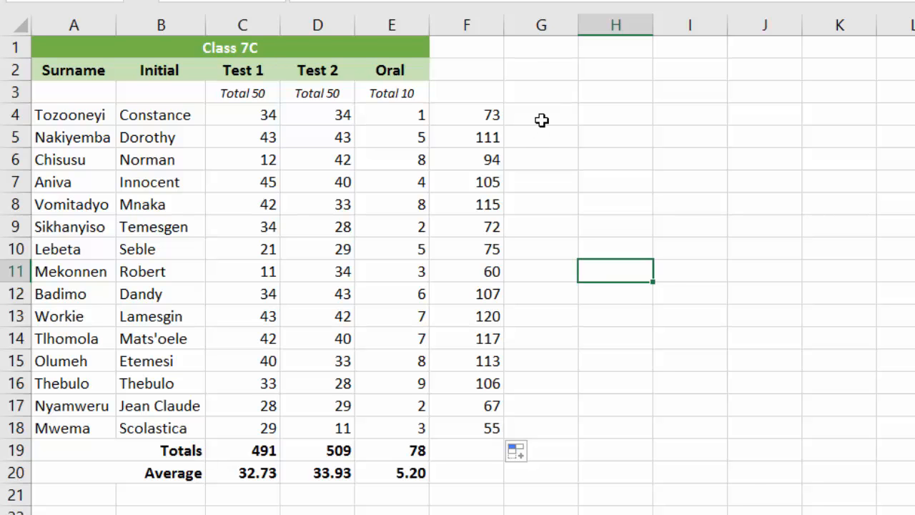
Enter the formula =(F4/150*100) in cell G4 to convert the first student's total to a percentage.
click(541, 115)
click(400, 48)
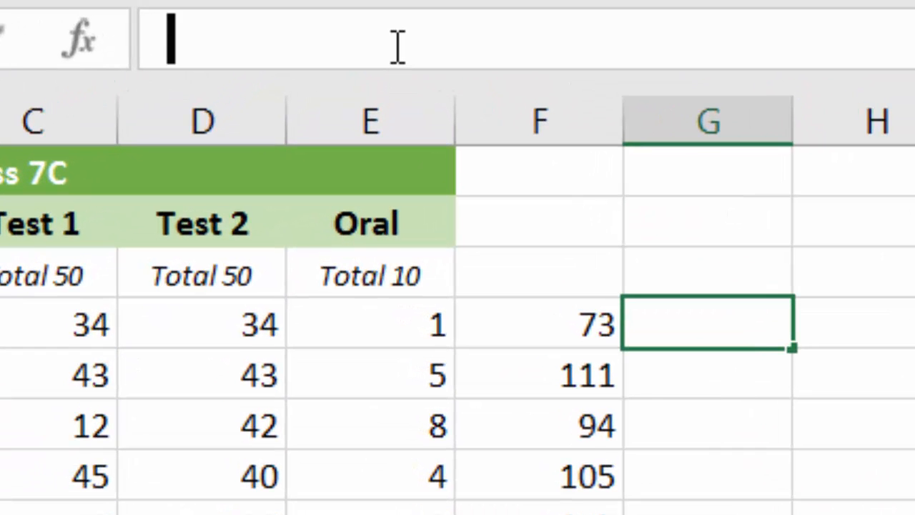
text(=)
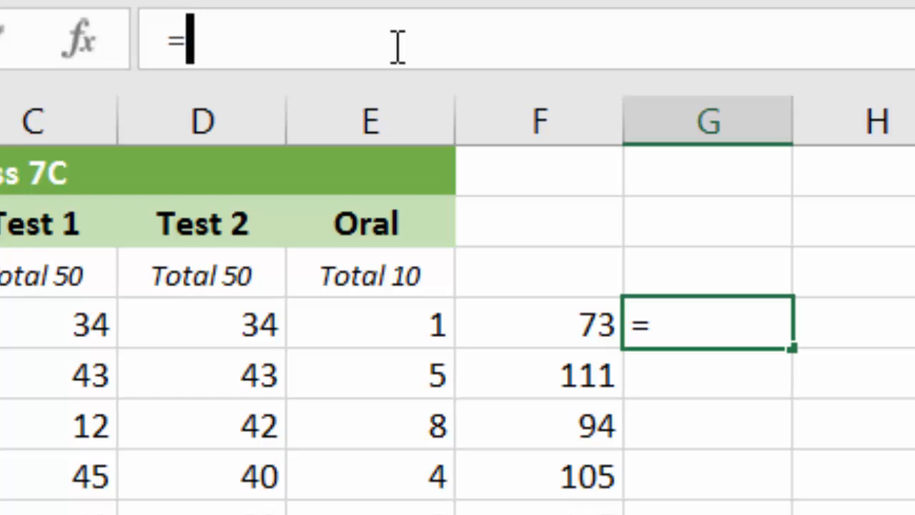
text(()
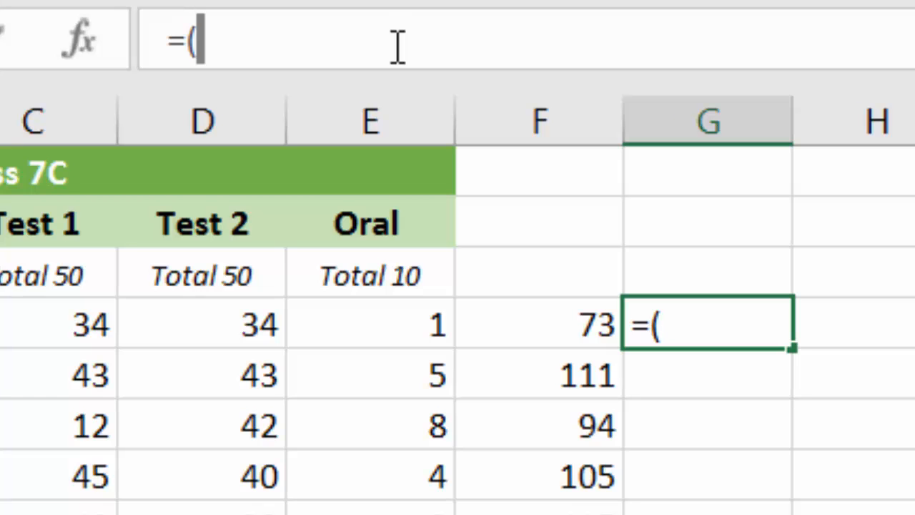
text(F4)
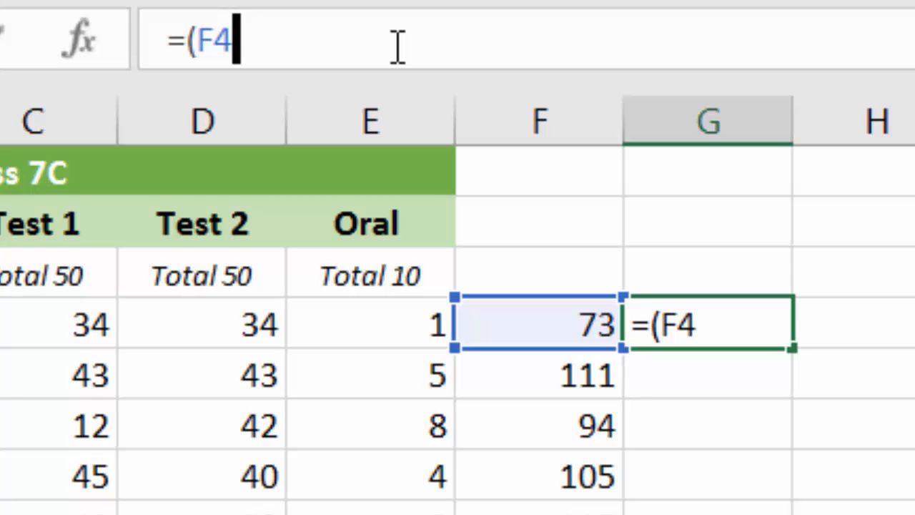
text(/150)
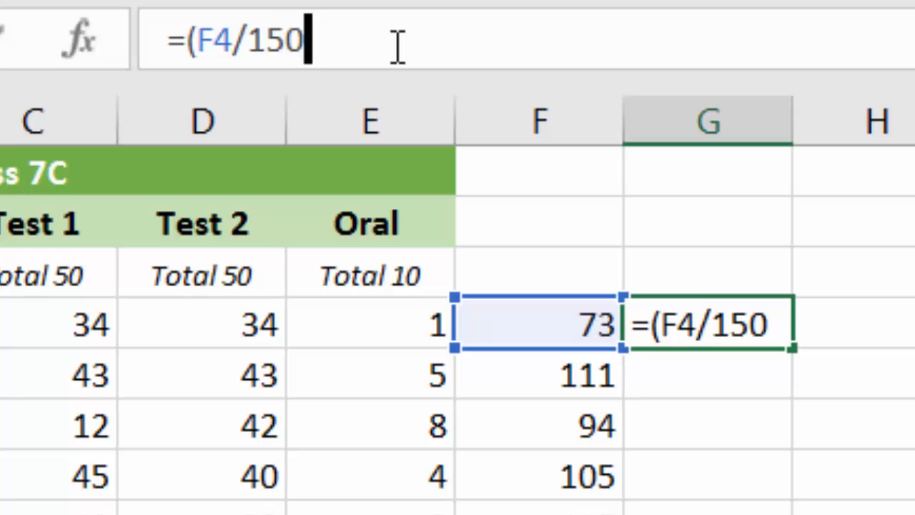
text(*100))
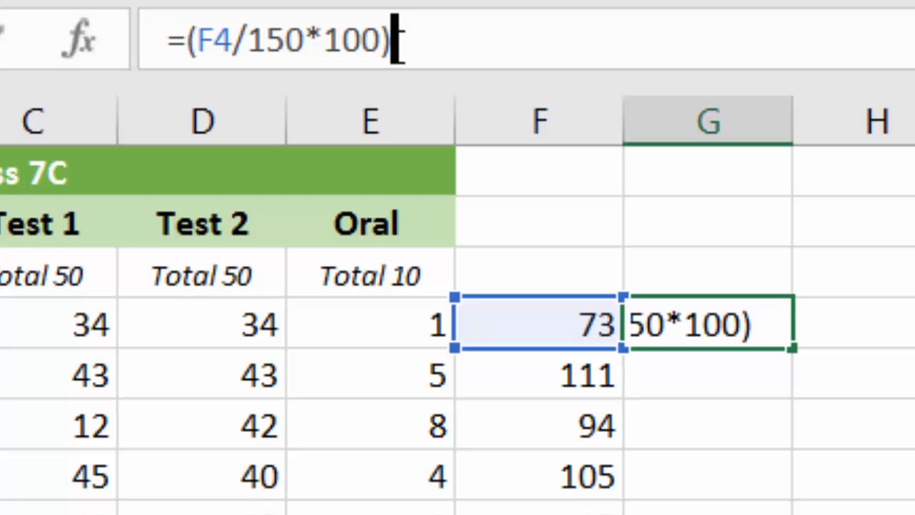
key(Return)
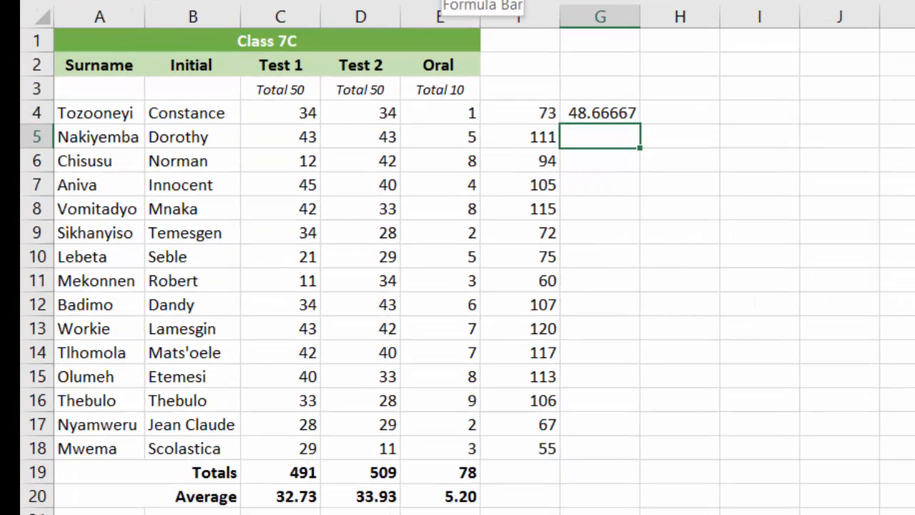
Fill the G4 percentage formula down to G18 and display the percentages with two decimal places.
click(619, 112)
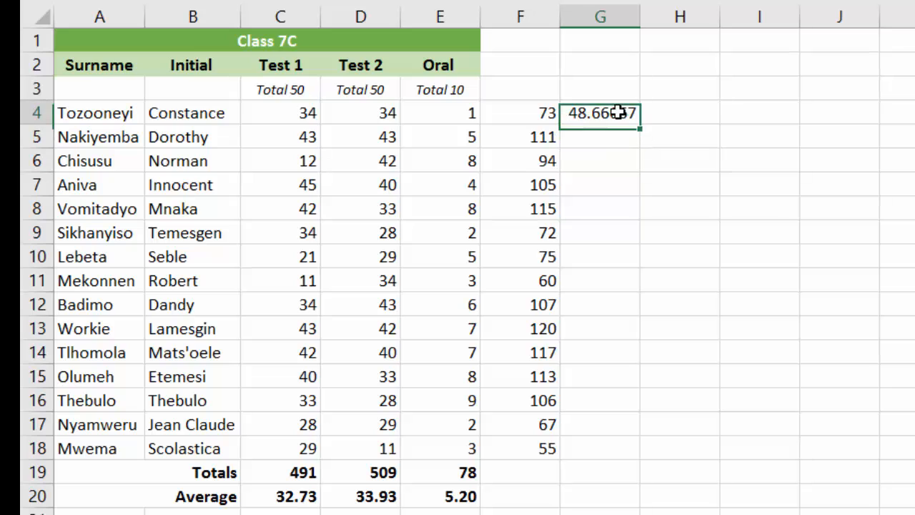
drag(642, 125, 633, 461)
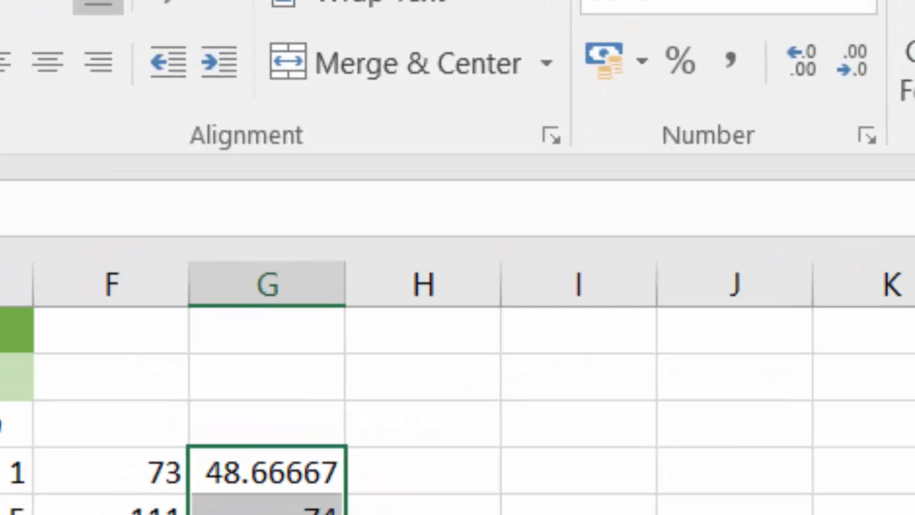
click(808, 77)
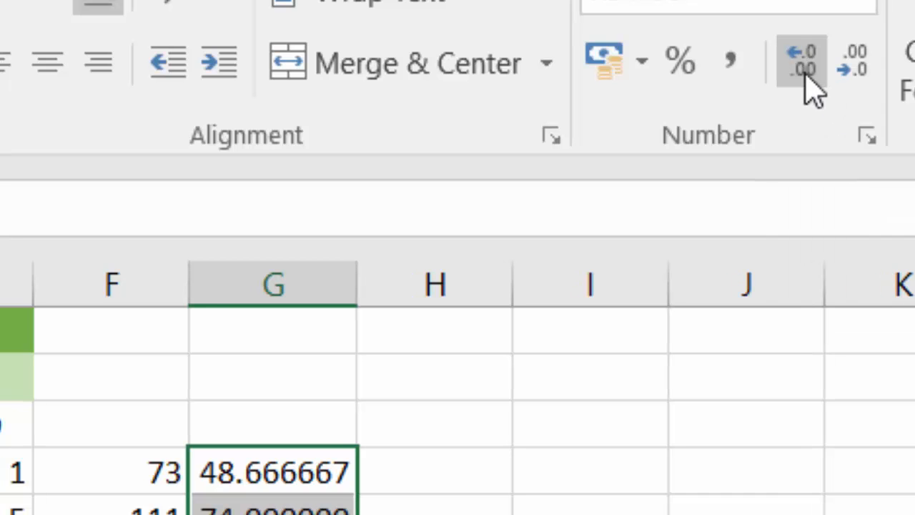
click(850, 78)
click(851, 75)
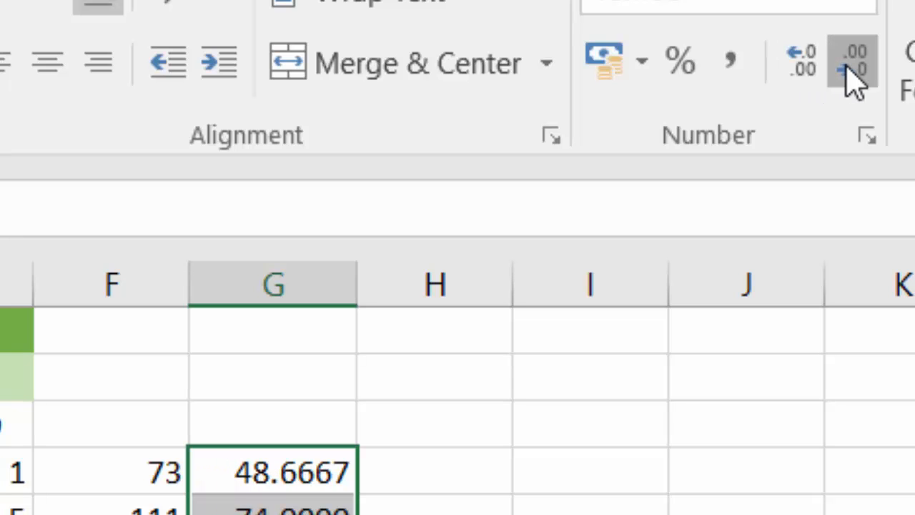
click(854, 79)
click(856, 72)
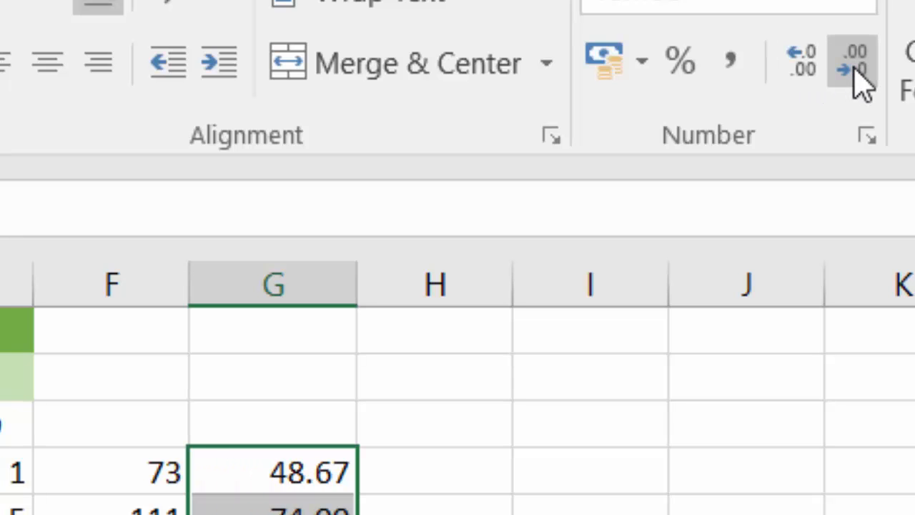
click(772, 511)
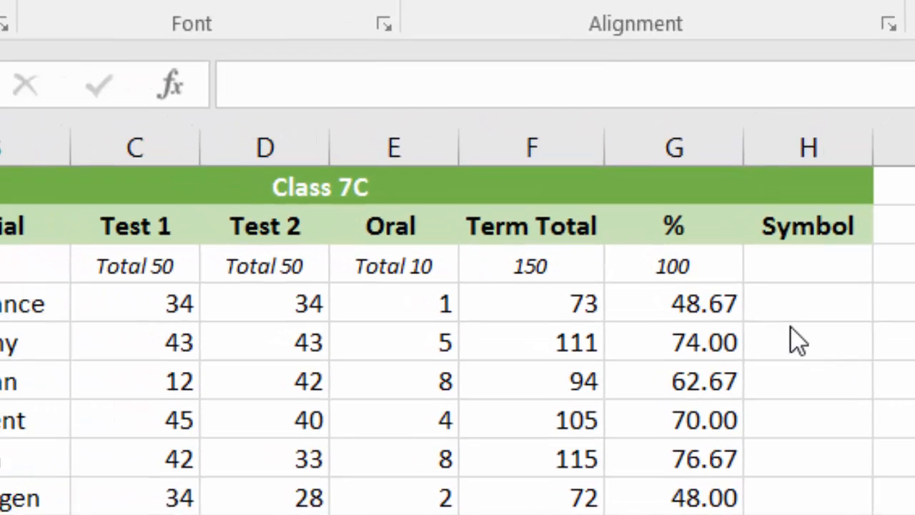
Begin an IF formula in cell H4 under Symbol with the logical test g4>=80.
click(747, 237)
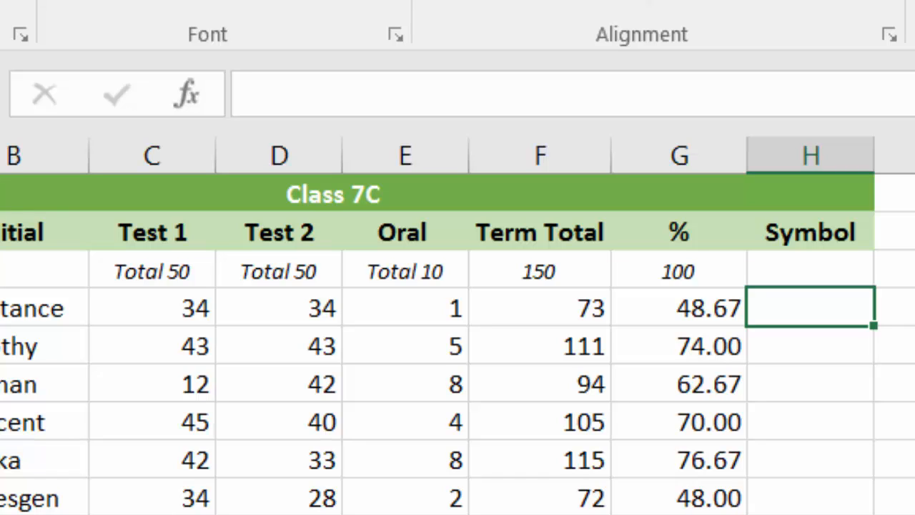
key(F2)
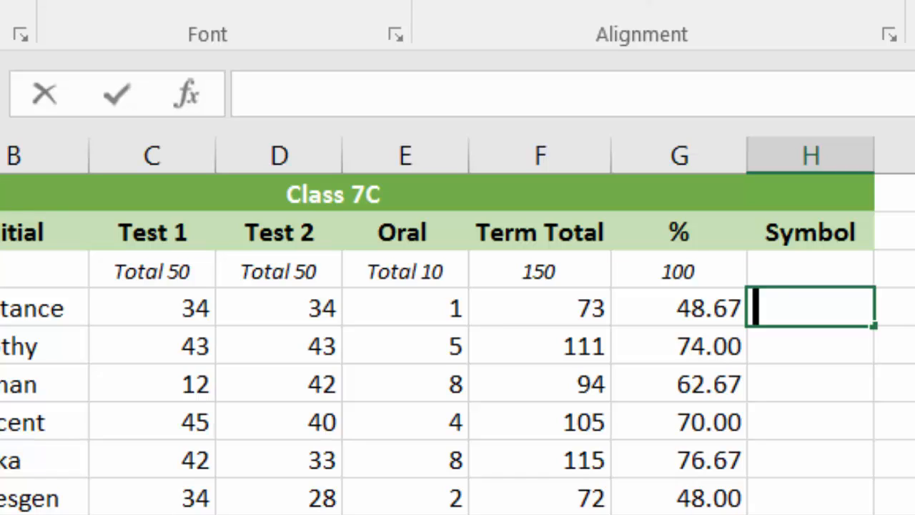
text(=)
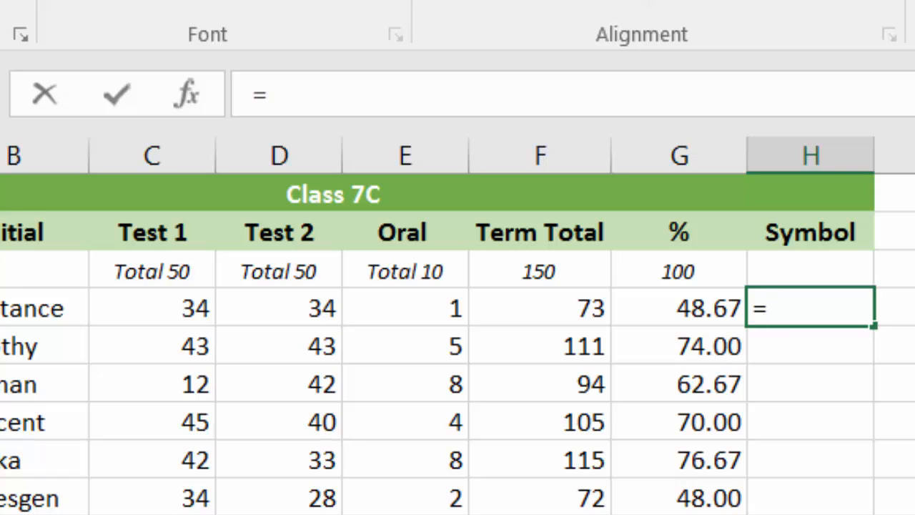
text(if)
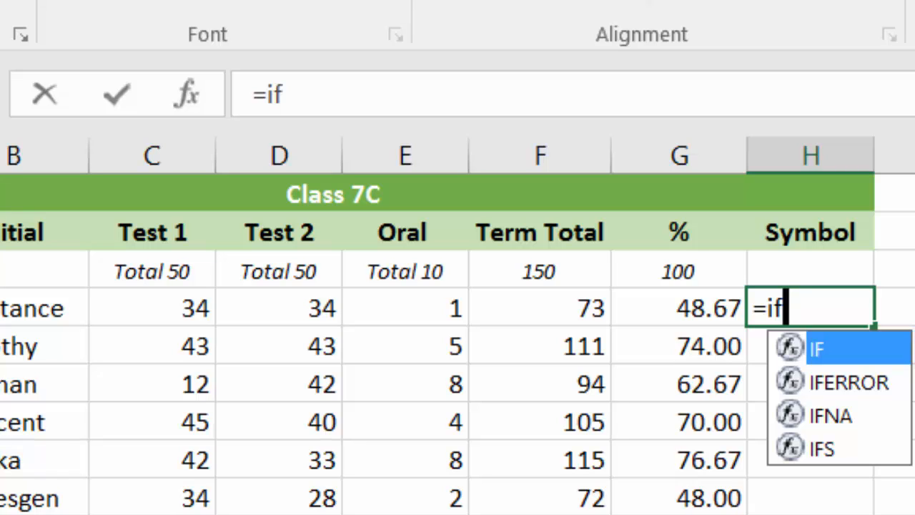
text((g4)
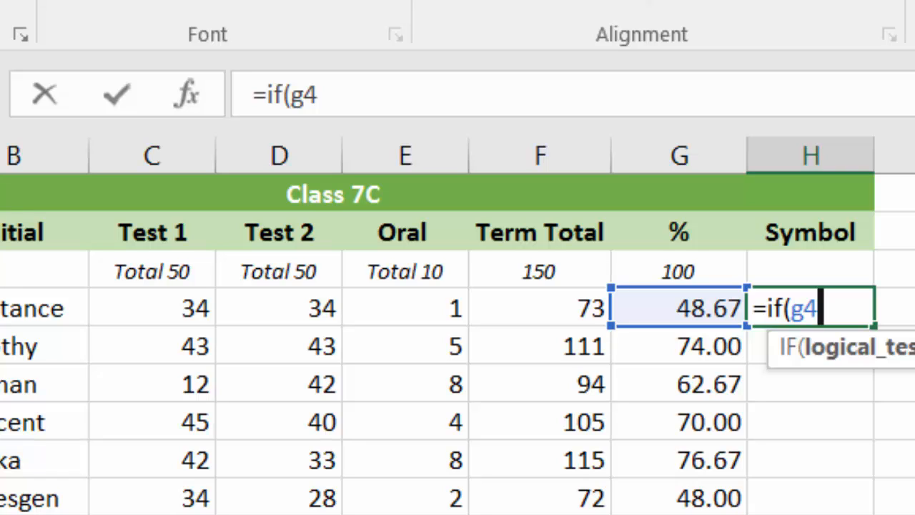
text(.=)
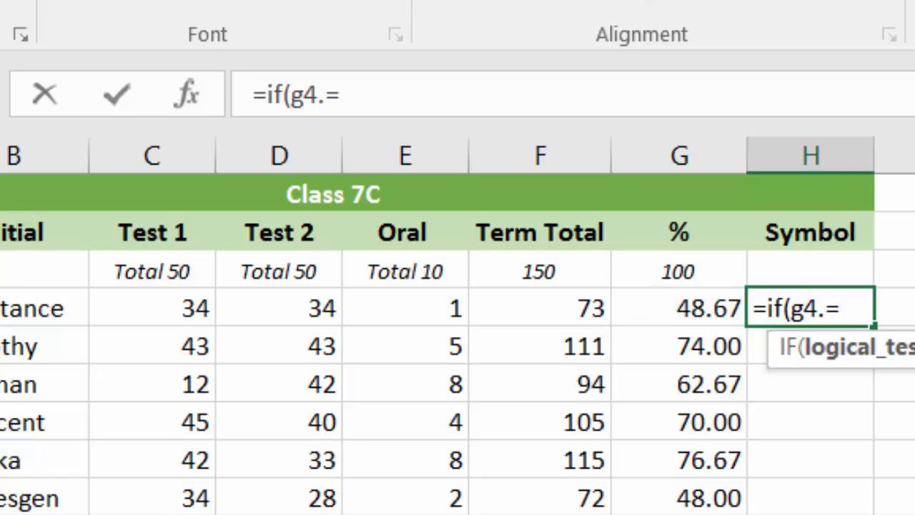
key(BackSpace)
key(BackSpace)
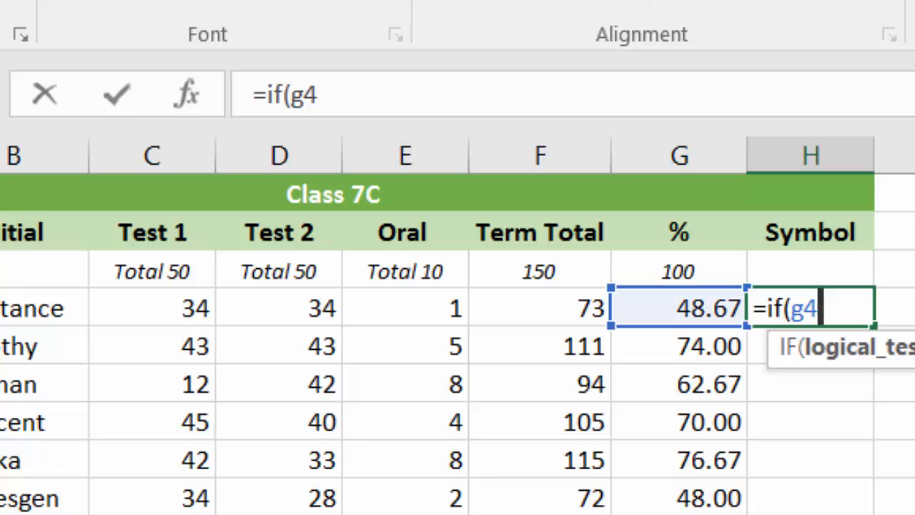
text(>)
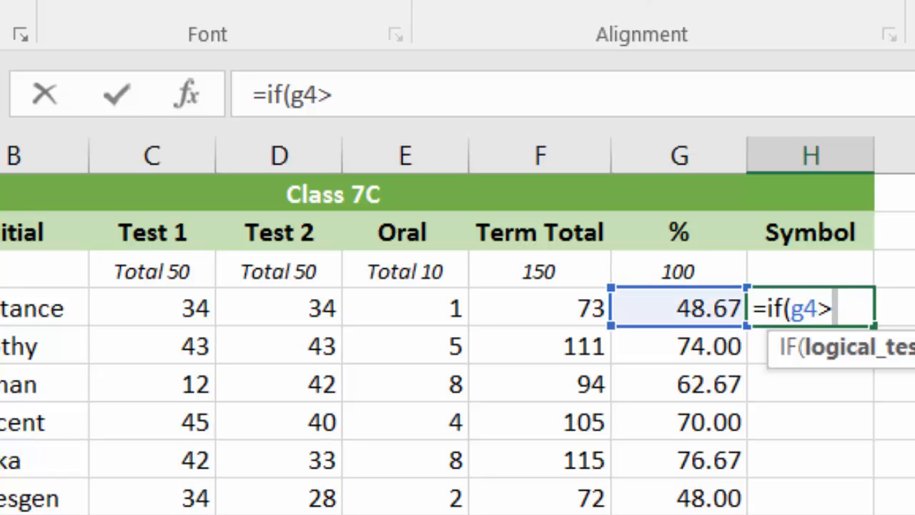
text(=)
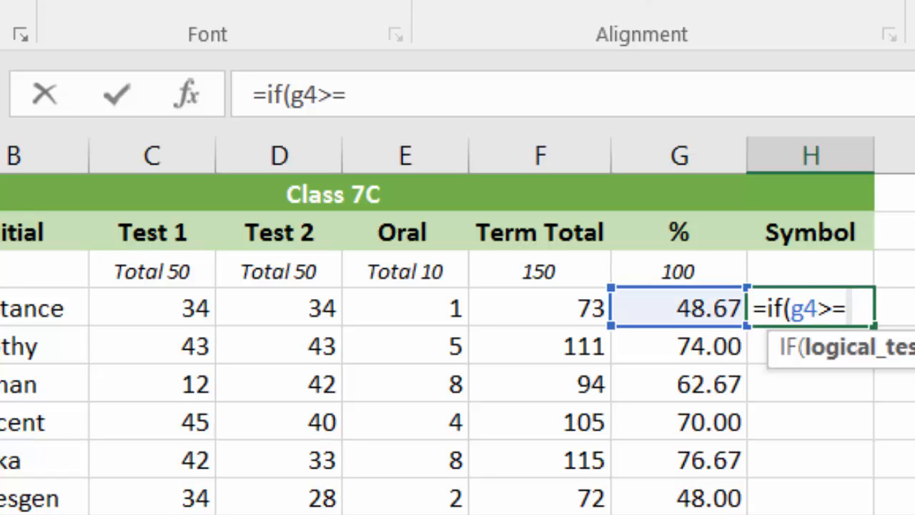
text(8)
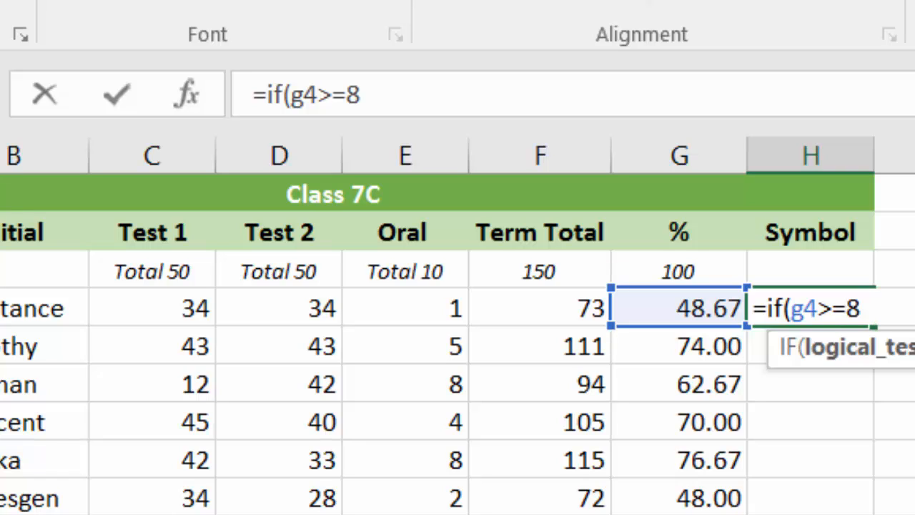
text(0,)
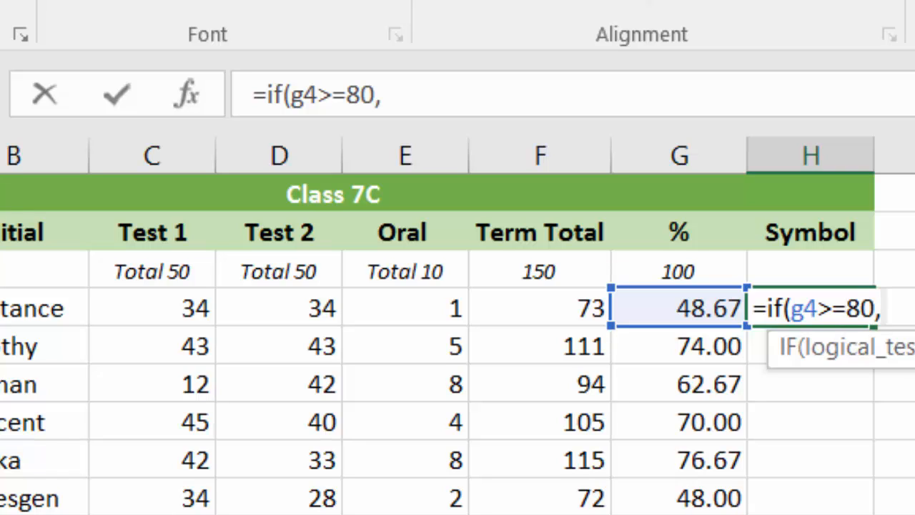
Complete the H4 IF formula so it returns "A" when the test is true and "B" otherwise.
text(")
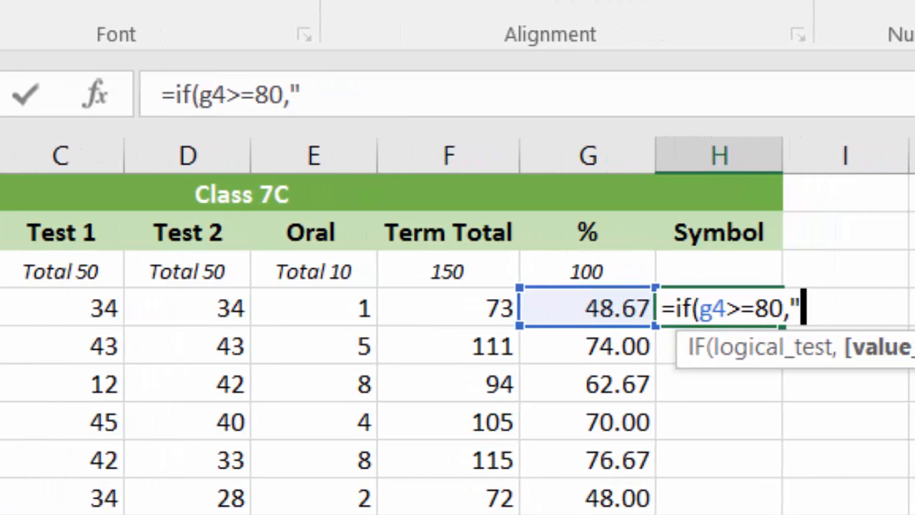
text(A)
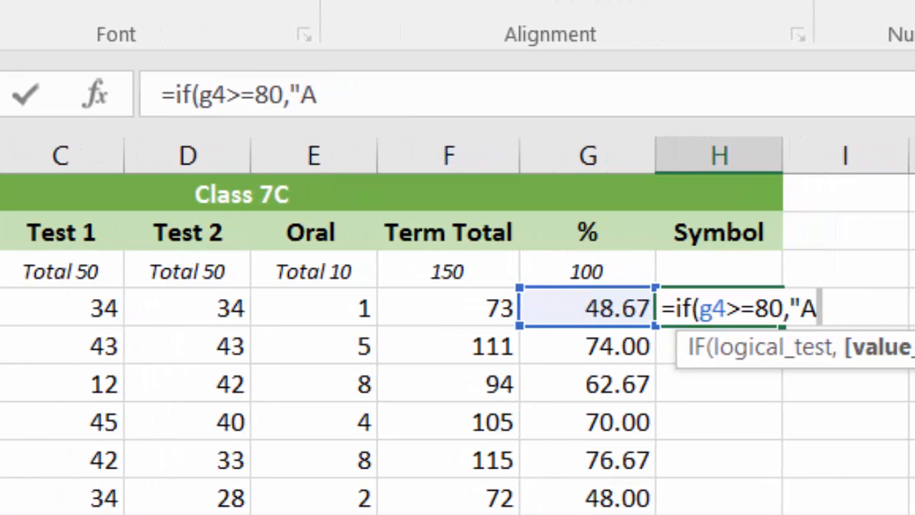
text(")
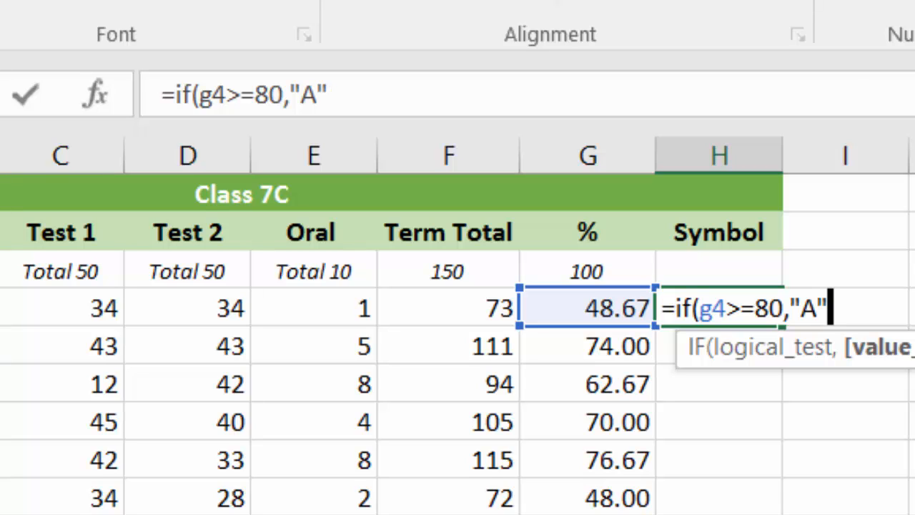
text(,)
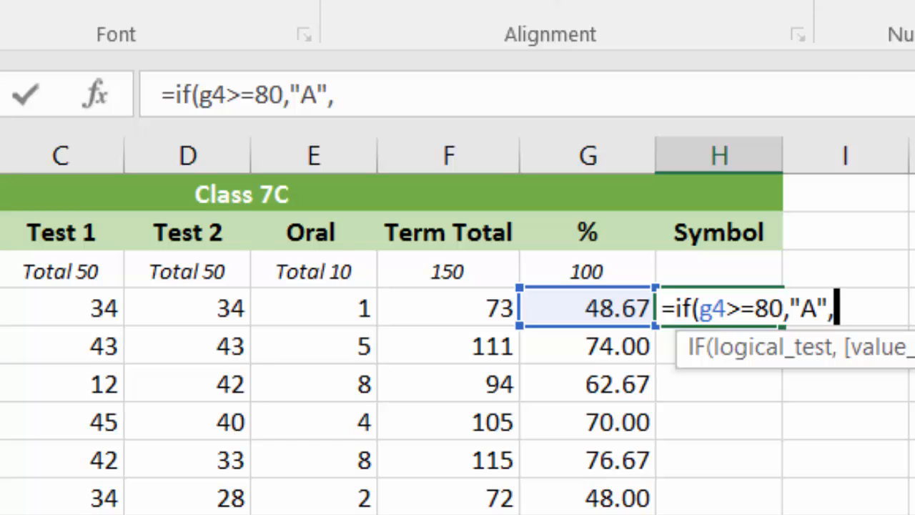
text(")
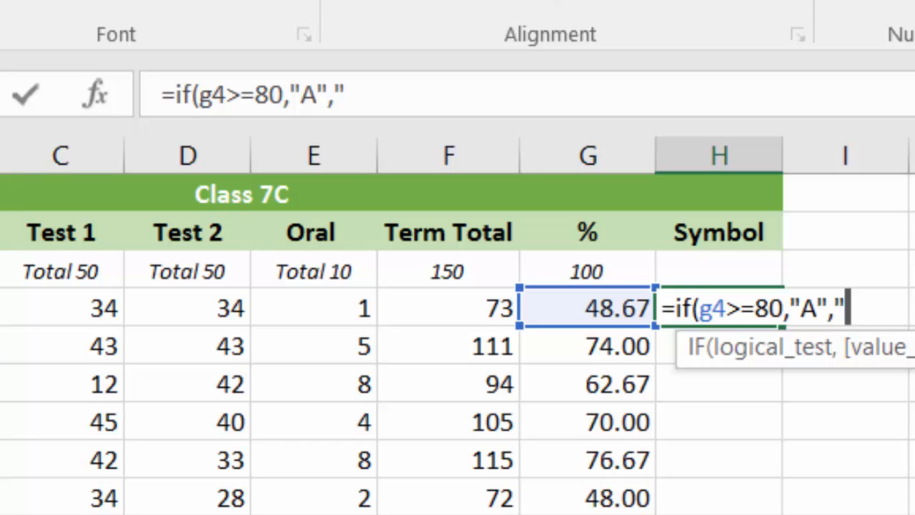
text(B)
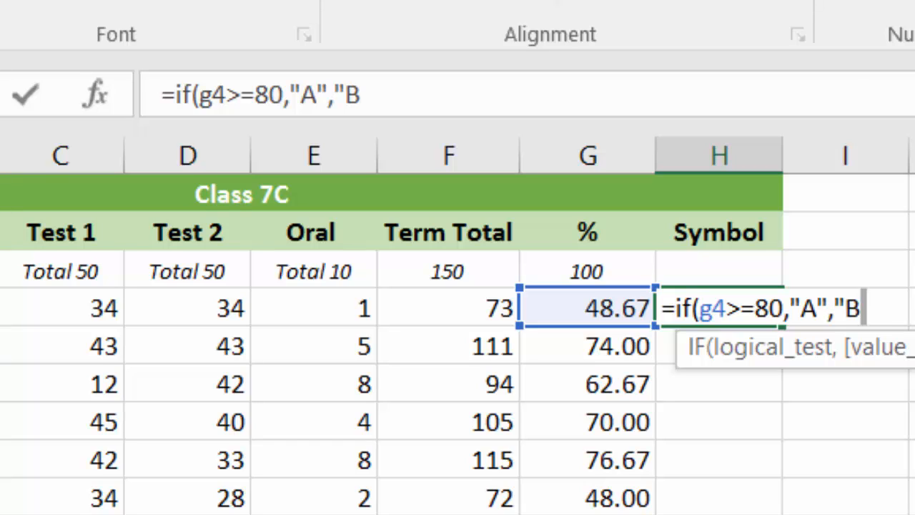
text("))
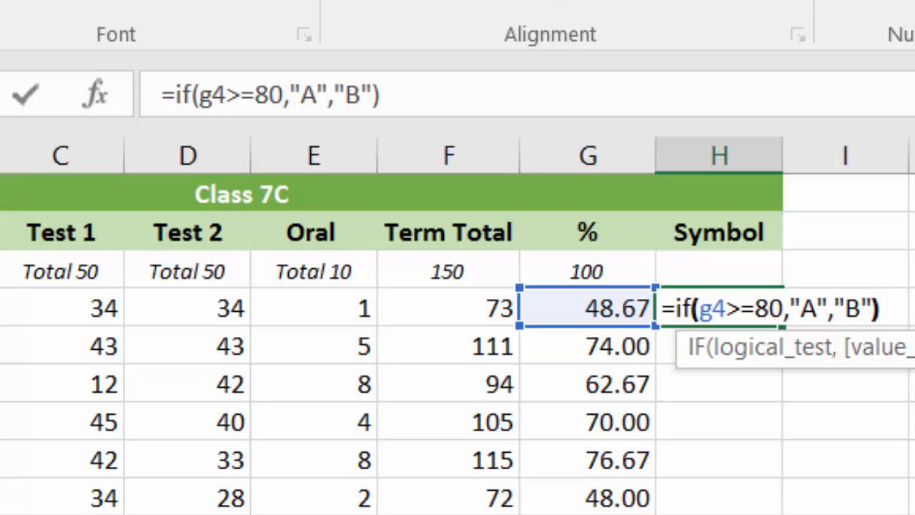
key(Return)
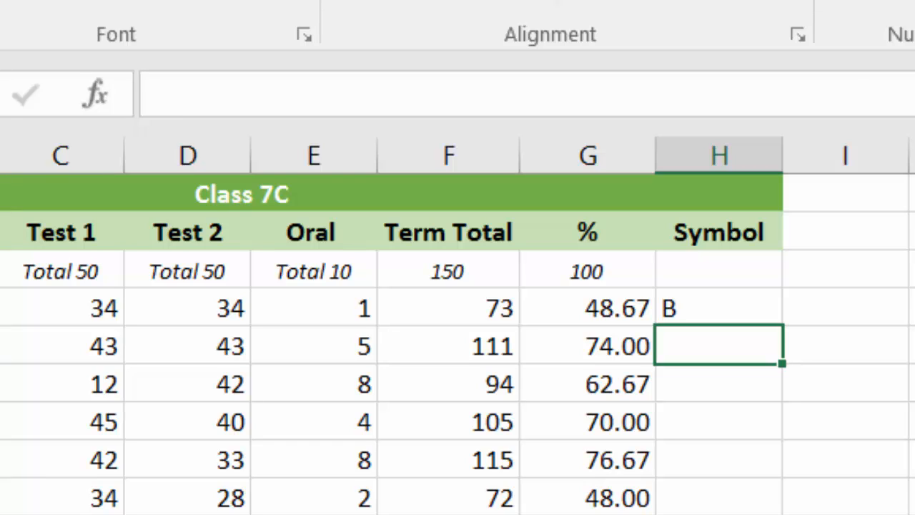
Fill the nested IF symbol formula from H4 down to H18 for all students.
click(720, 309)
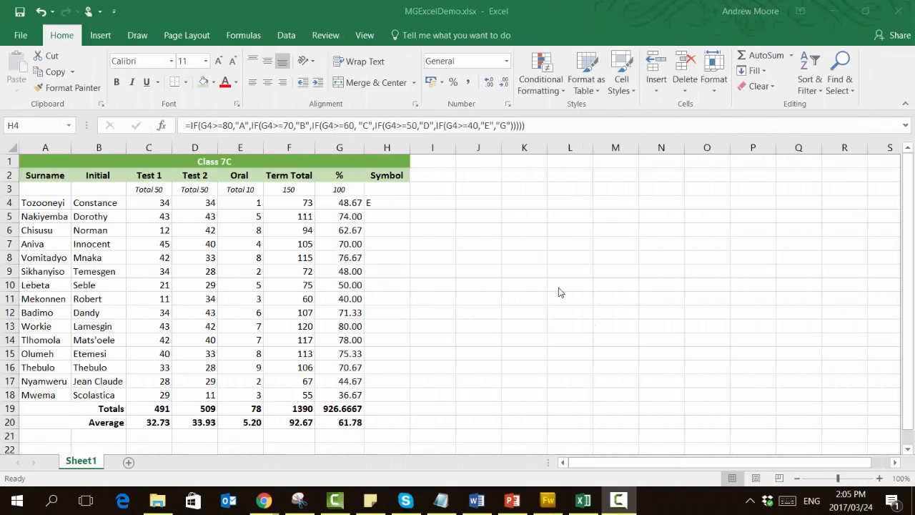
click(389, 206)
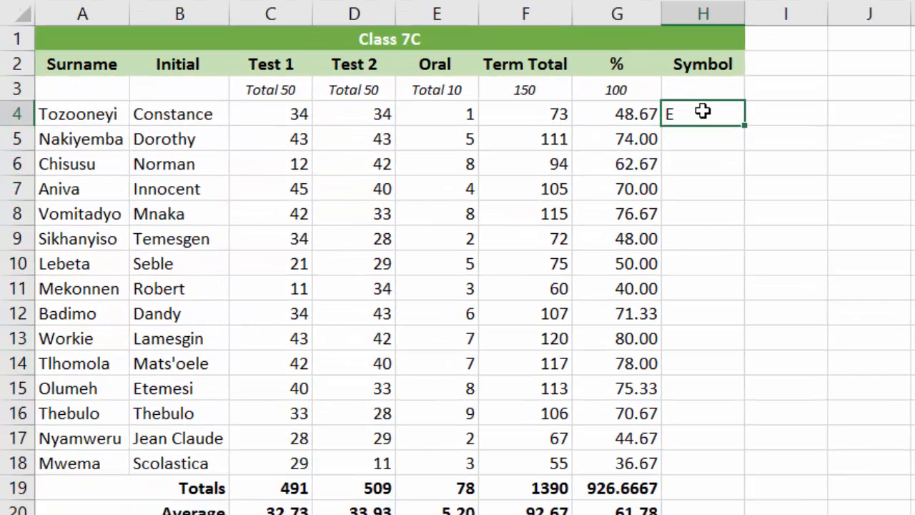
click(901, 255)
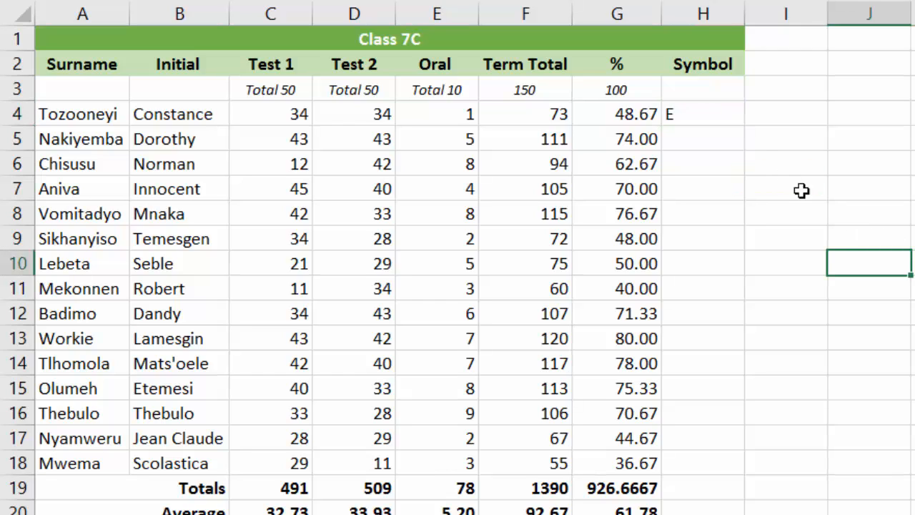
click(728, 118)
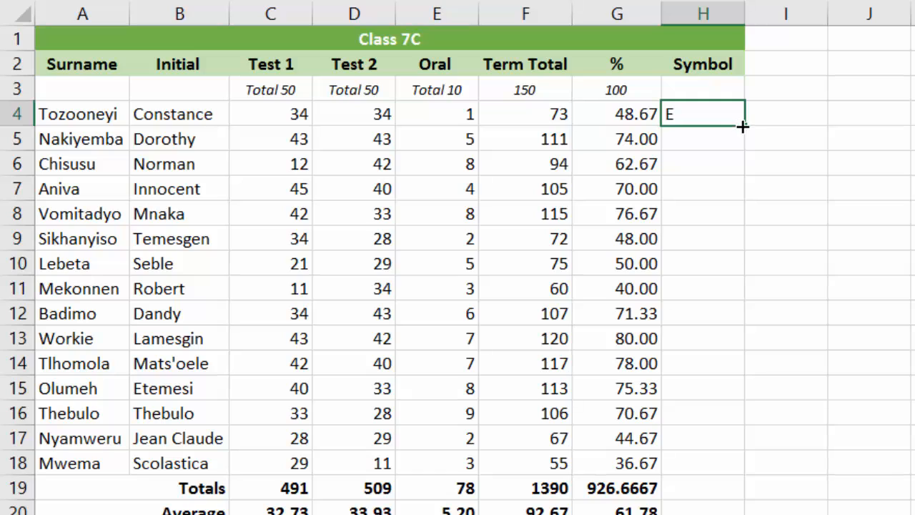
drag(737, 211, 723, 480)
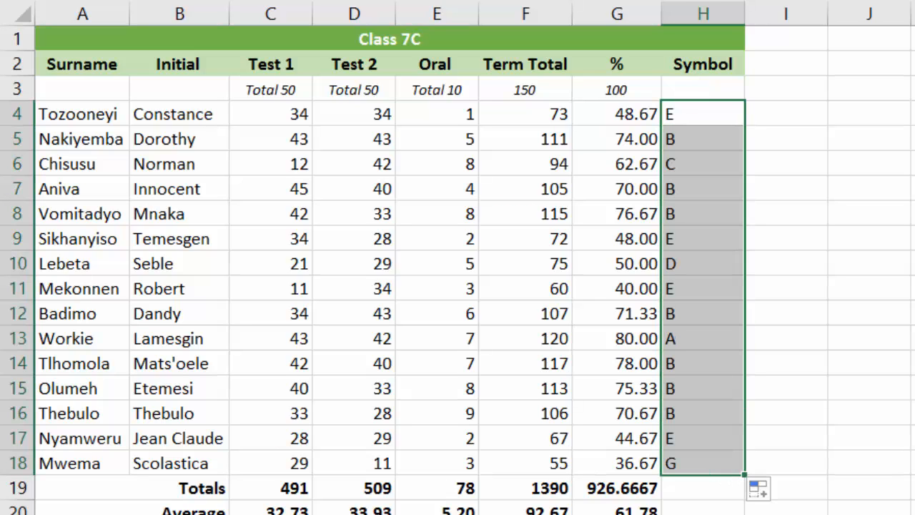
Center the grade symbols in H4 to H18 horizontally and deselect the range.
key(alt+h)
key(a)
key(c)
click(913, 364)
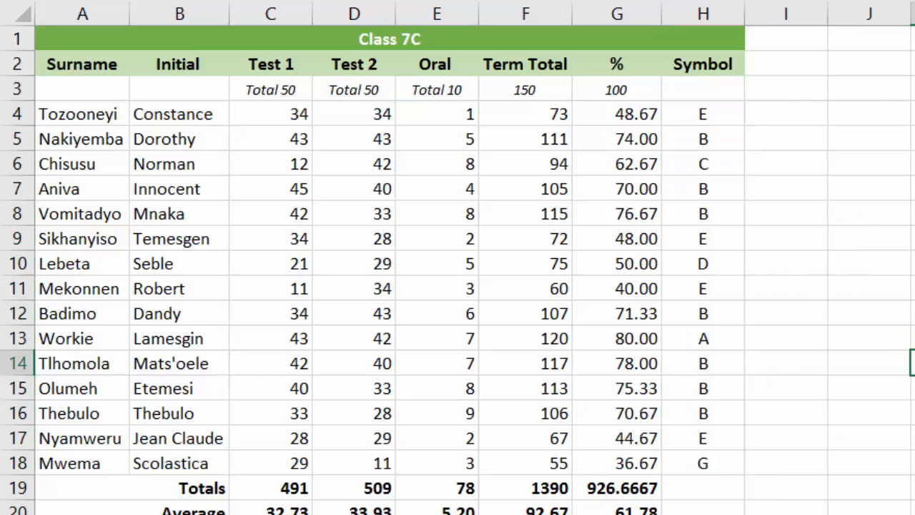